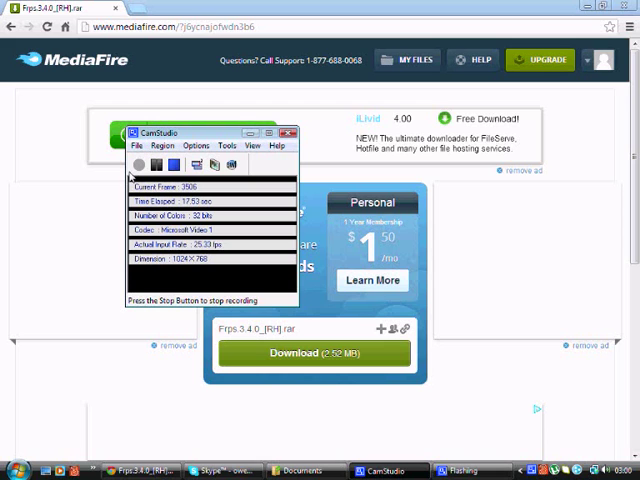
Drag the CamStudio recording window from the upper left to the centre, over the MediaFire page.
{"action": "mouse_move", "coordinate": [160, 132]}
{"action": "left_mouse_down"}
{"action": "mouse_move", "coordinate": [262, 181]}
{"action": "mouse_move", "coordinate": [270, 203]}
{"action": "left_mouse_up"}
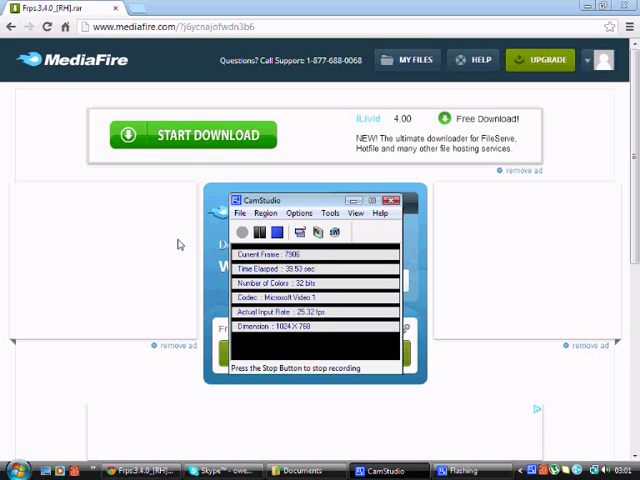
{"action": "left_click", "coordinate": [14, 470]}
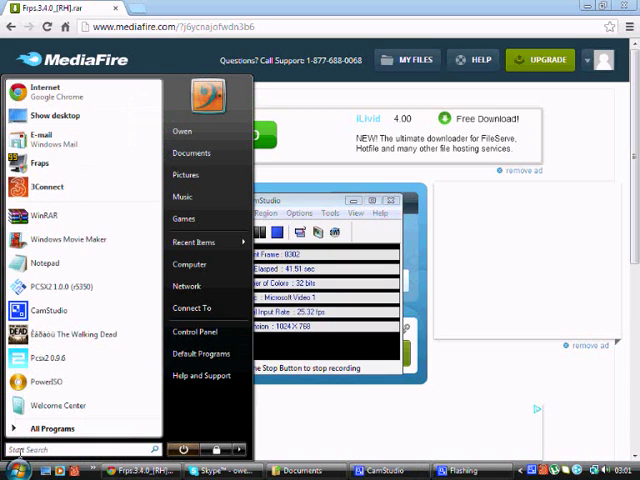
{"action": "type", "text": "cam"}
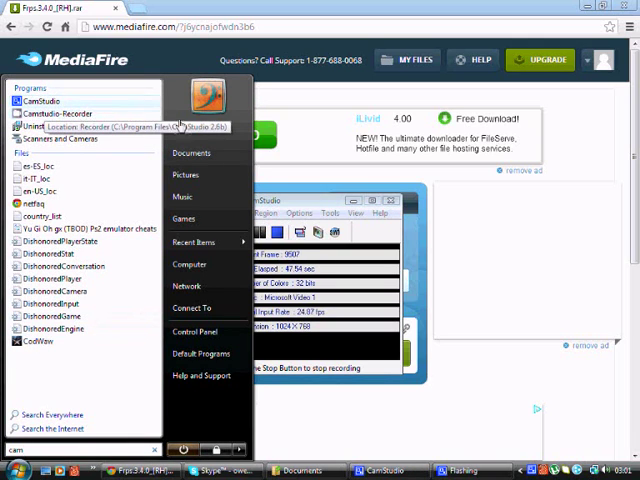
{"action": "left_click", "coordinate": [301, 200]}
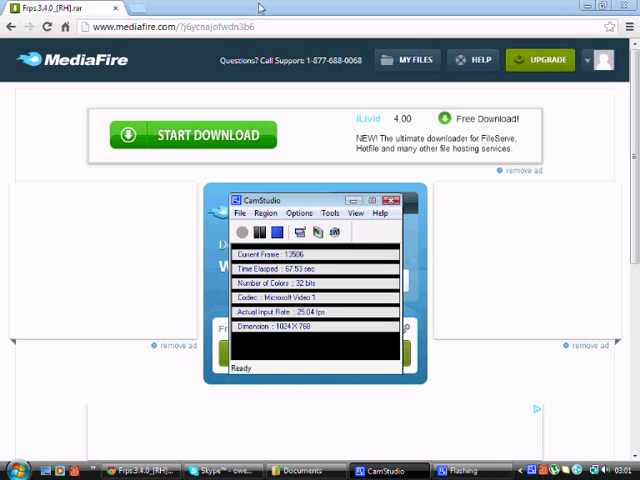
Bring the browser forward, open My Files from the account menu, and select then deselect the address.
{"action": "left_click", "coordinate": [262, 12]}
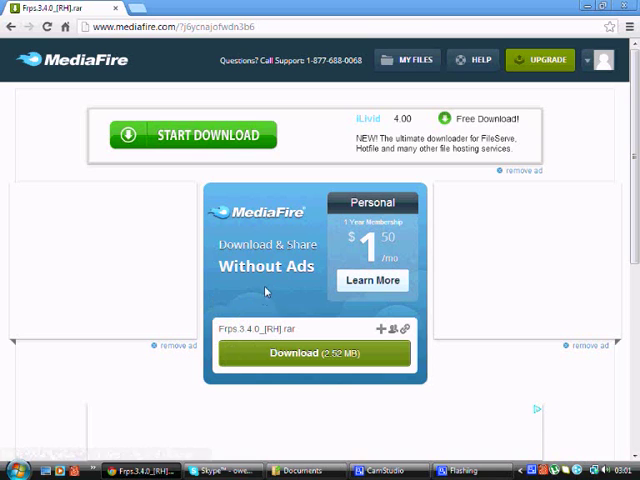
{"action": "left_click", "coordinate": [600, 60]}
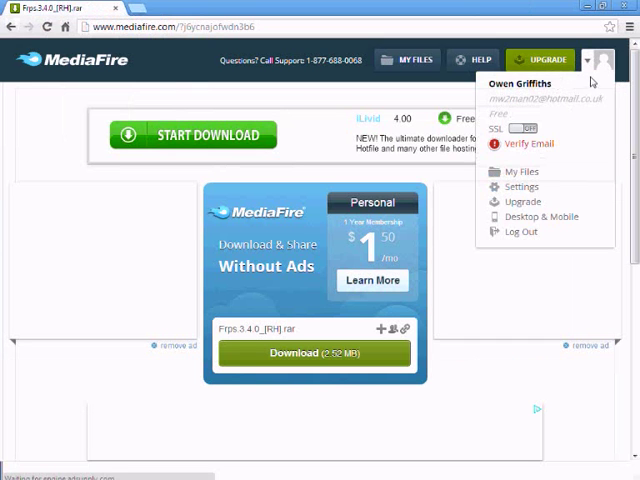
{"action": "left_click", "coordinate": [516, 173]}
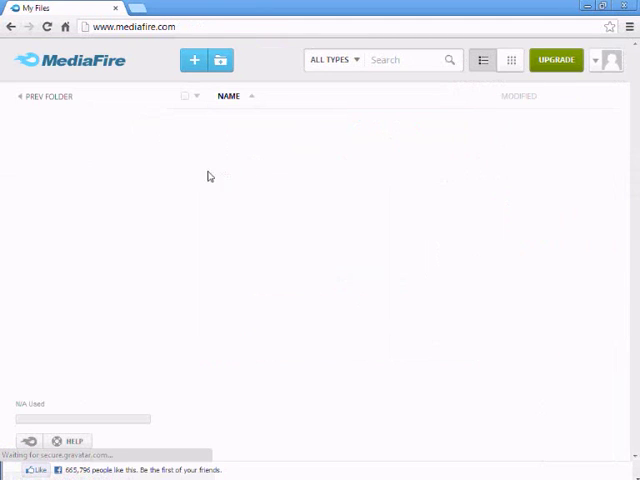
{"action": "left_click", "coordinate": [215, 26]}
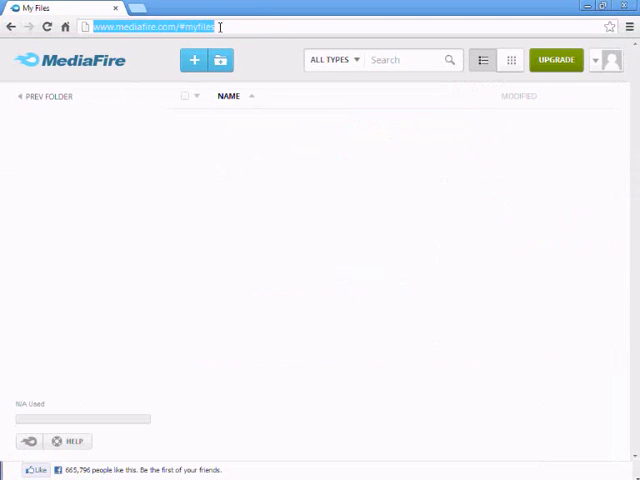
{"action": "left_click", "coordinate": [299, 26]}
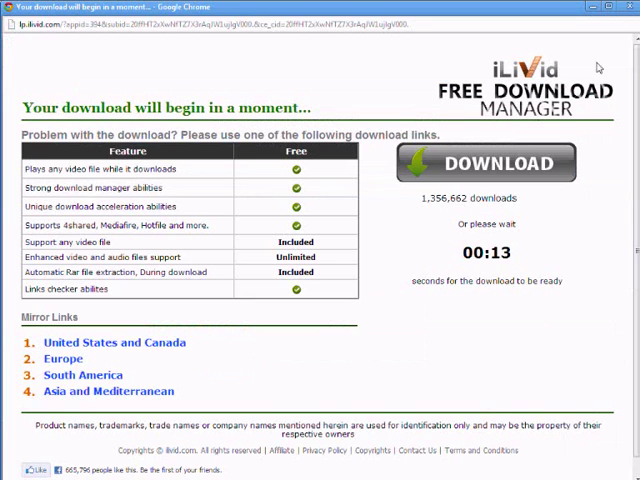
Dismiss the download-manager popup and minimize the CamStudio and Skype windows.
{"action": "left_click", "coordinate": [598, 8]}
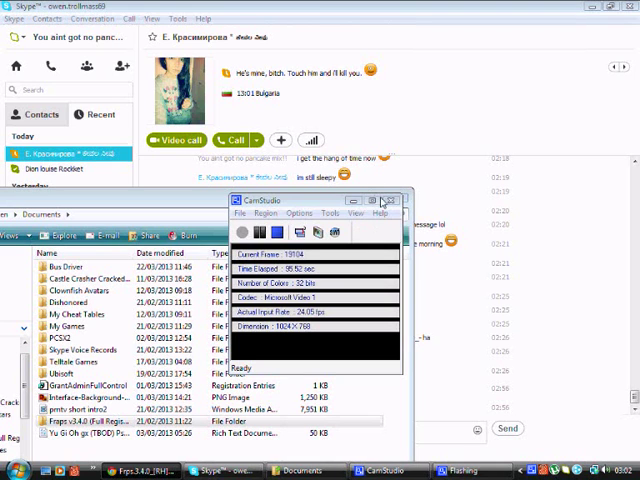
{"action": "left_click", "coordinate": [372, 201]}
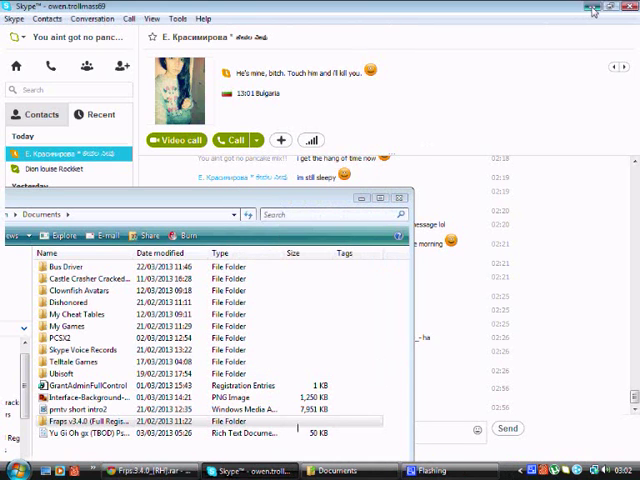
{"action": "left_click", "coordinate": [594, 10]}
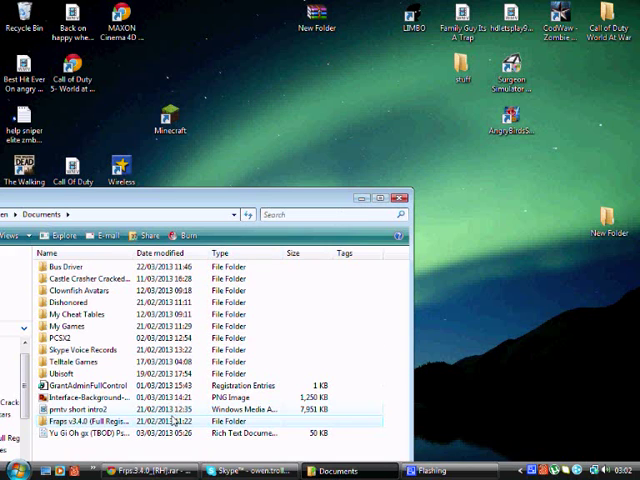
Try moving the Fraps v3.4.0 folder to the desktop, cancel when it's in use, then minimize and restore Documents.
{"action": "left_click_drag", "start_coordinate": [90, 421], "coordinate": [295, 165]}
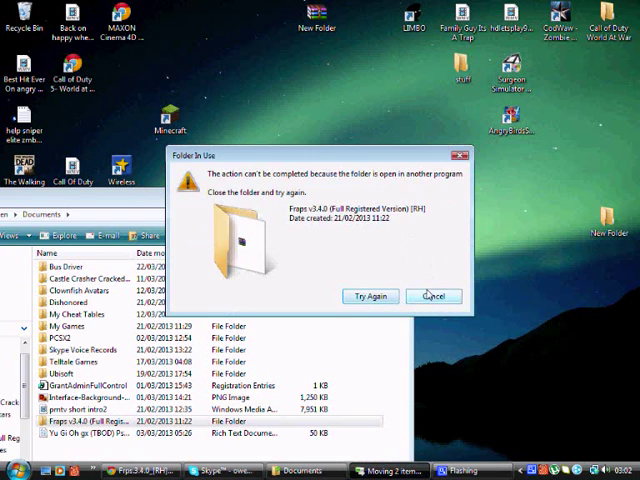
{"action": "left_click", "coordinate": [433, 296]}
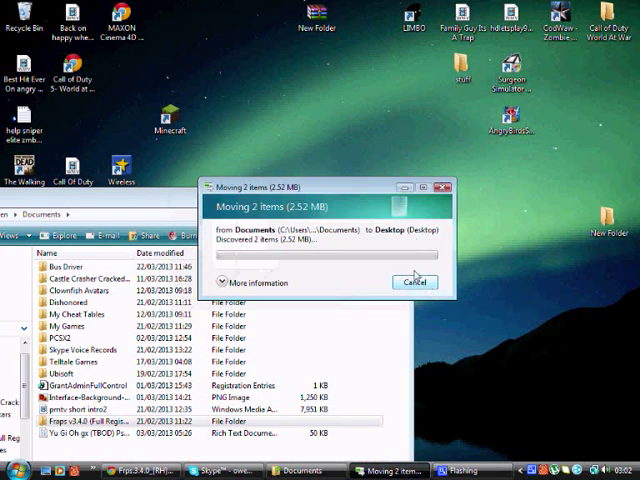
{"action": "left_click", "coordinate": [445, 189]}
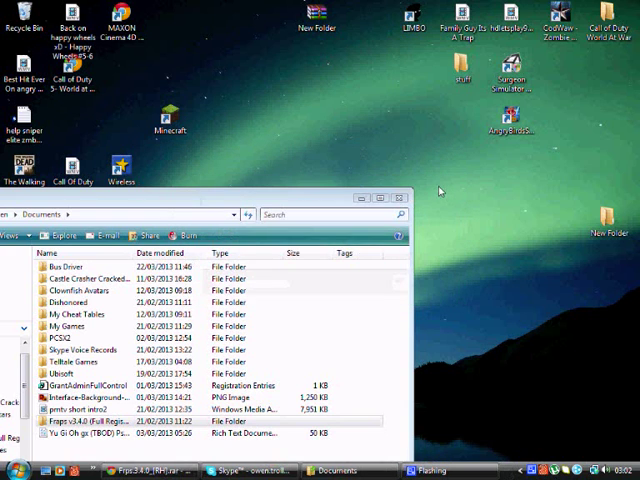
{"action": "left_click", "coordinate": [362, 201]}
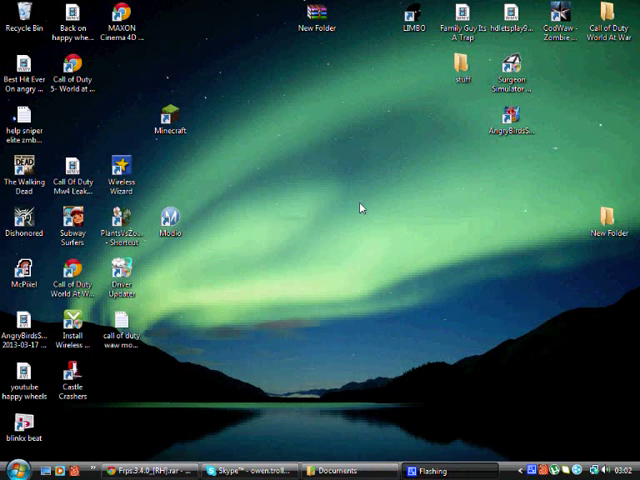
{"action": "left_click", "coordinate": [345, 471]}
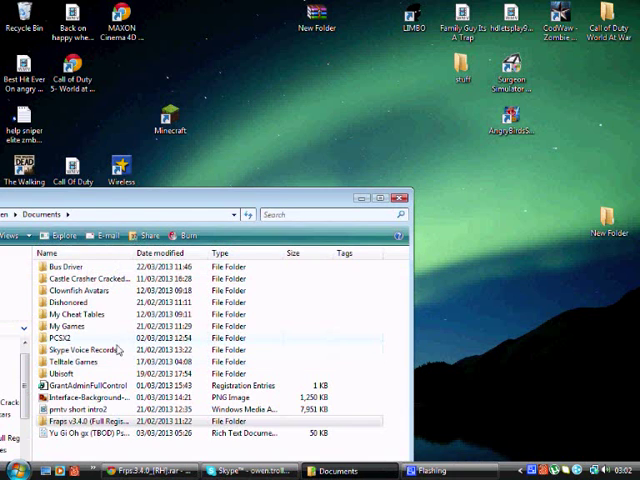
Open the Fraps v3.4.0 folder's RAR archive in WinRAR and enter its inner Fraps v3.4.0 folder.
{"action": "double_click", "coordinate": [96, 422]}
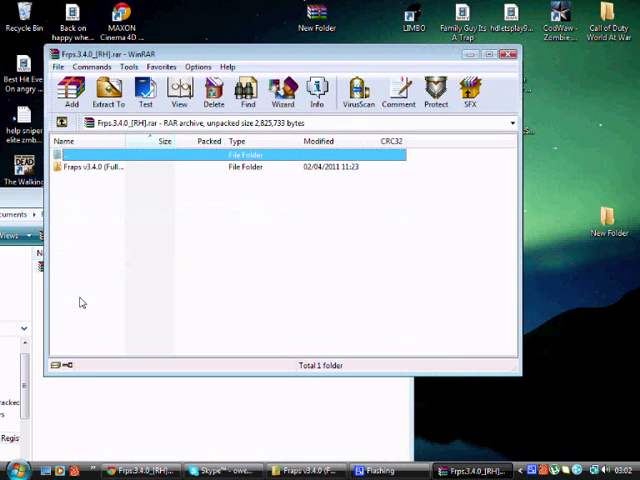
{"action": "left_click", "coordinate": [112, 167]}
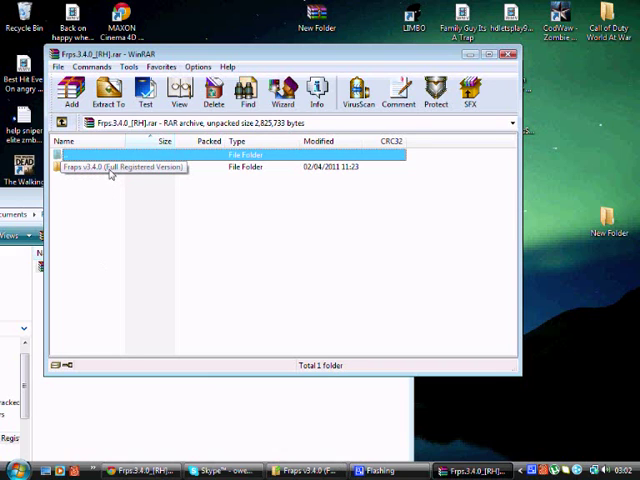
{"action": "double_click", "coordinate": [112, 167]}
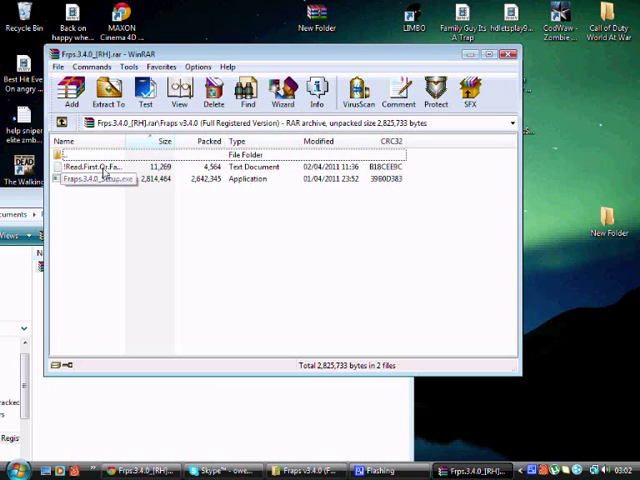
Select and deselect the readme text file, then bring up the small Notepad window.
{"action": "left_click", "coordinate": [105, 167]}
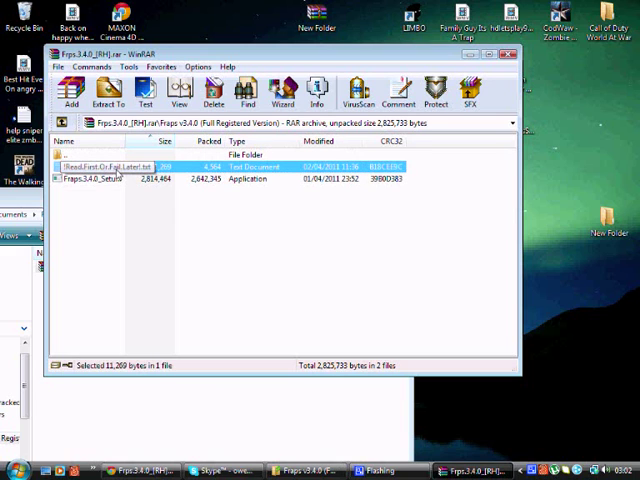
{"action": "left_click", "coordinate": [125, 200]}
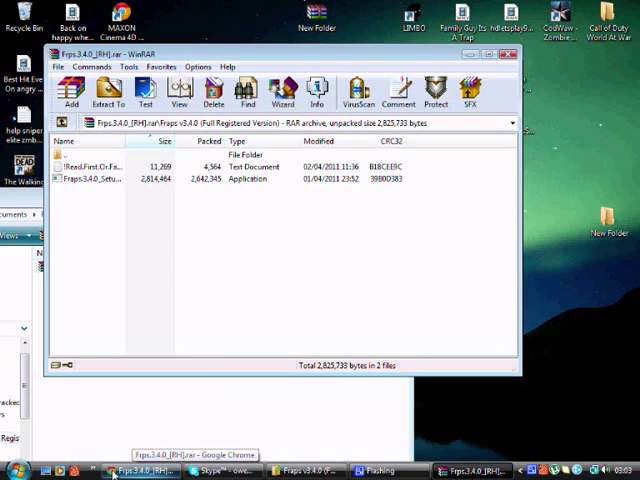
{"action": "left_click", "coordinate": [113, 473]}
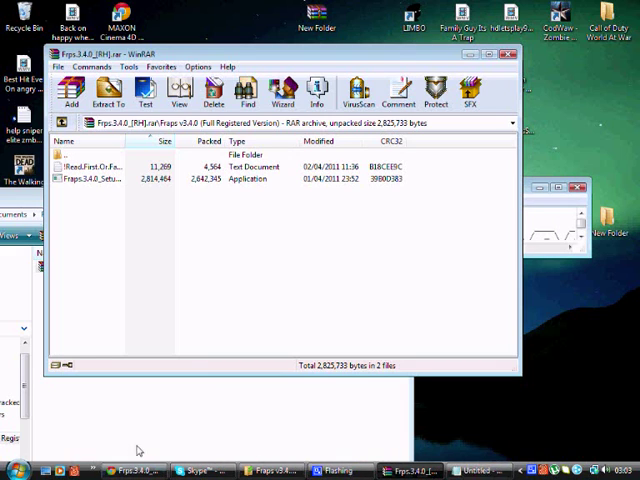
Maximize the Notepad readme to read it, then minimize it.
{"action": "left_click", "coordinate": [544, 189]}
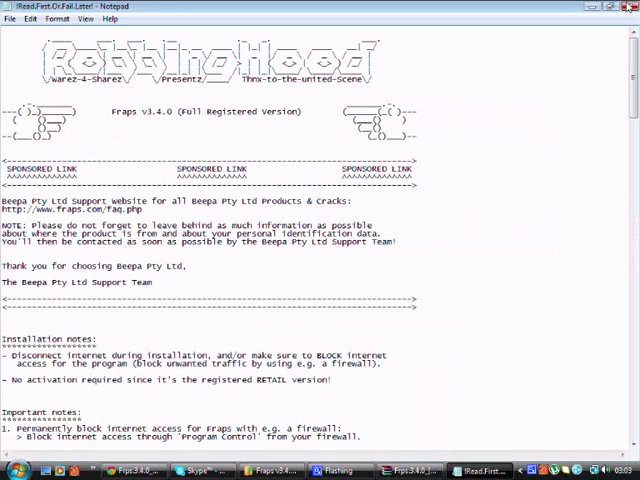
{"action": "left_click", "coordinate": [591, 8]}
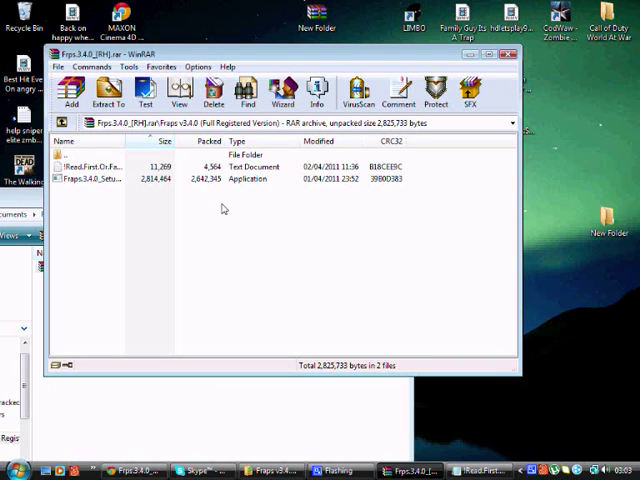
Right-click the CamStudio tray icon to show its Record/Stop/Pause/Exit menu.
{"action": "right_click", "coordinate": [533, 472]}
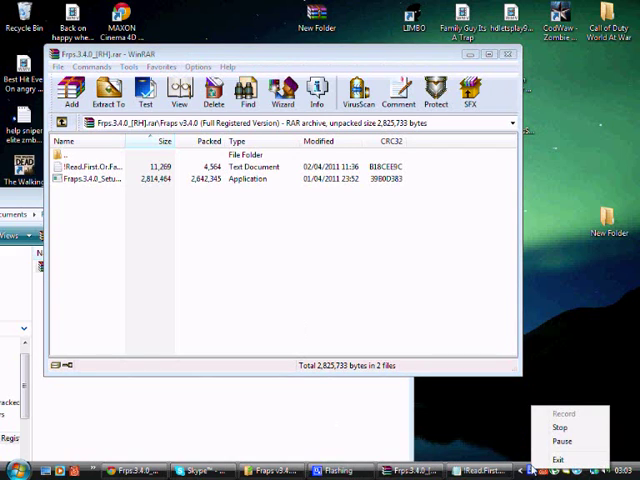